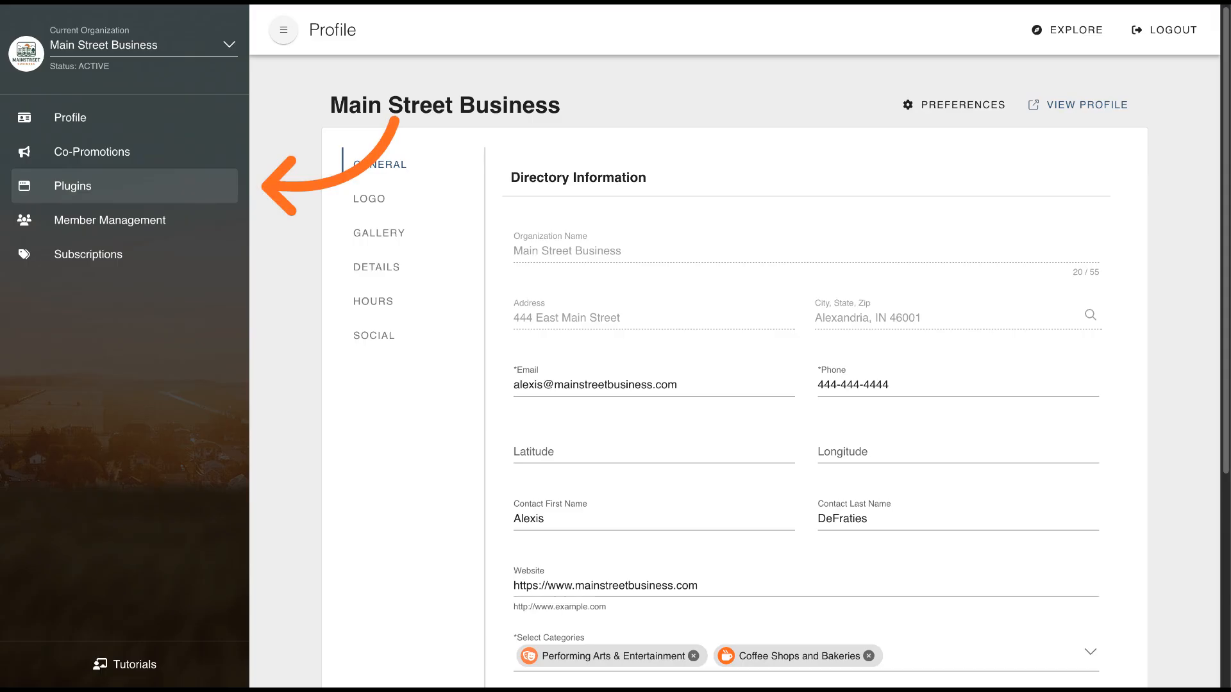
{"action": "left_click", "coordinate": [73, 185]}
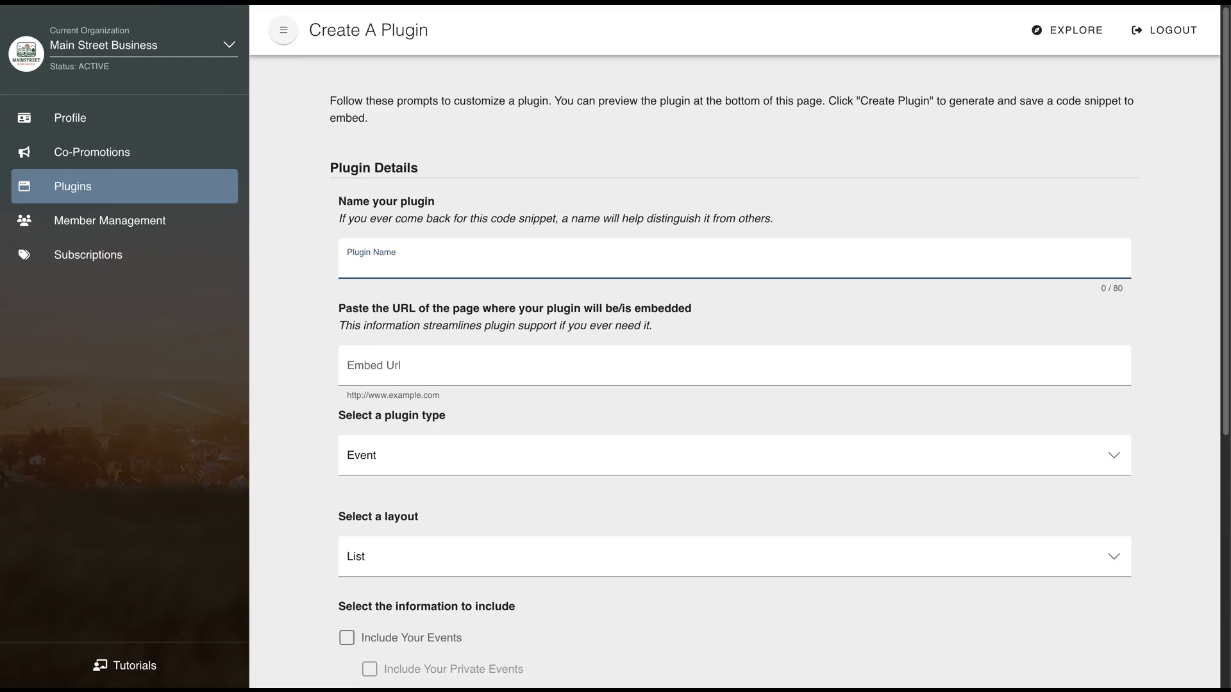
{"action": "type", "text": "Community Events"}
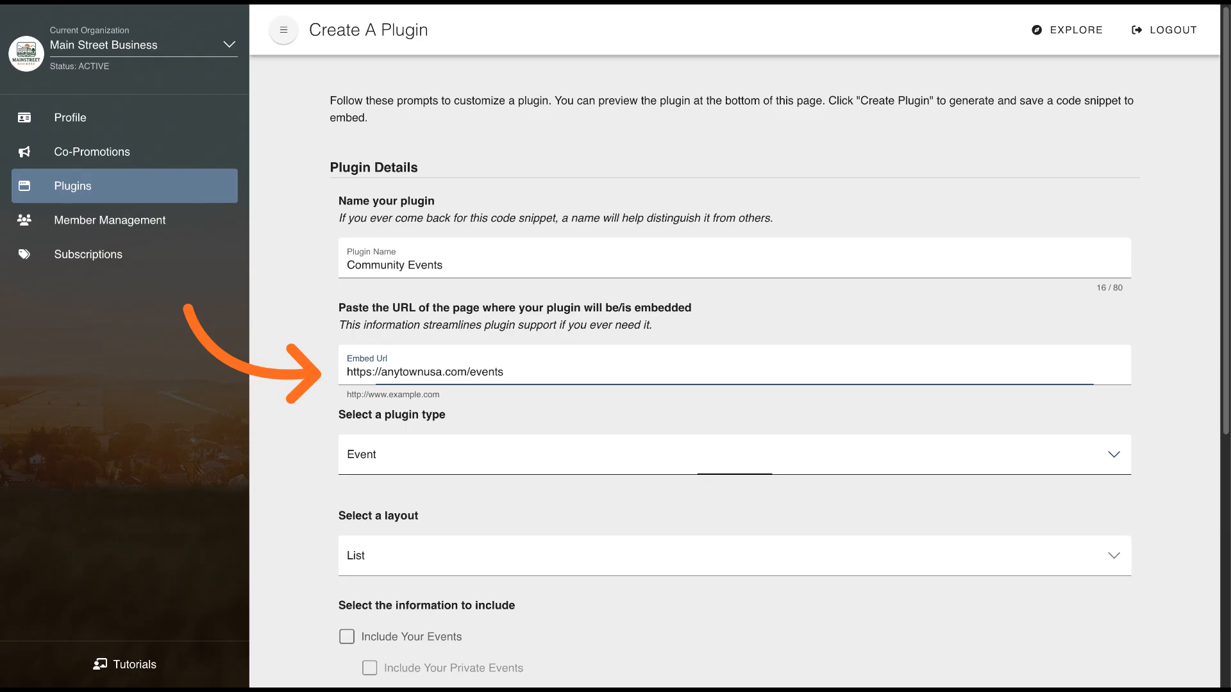
{"action": "left_click", "coordinate": [734, 455]}
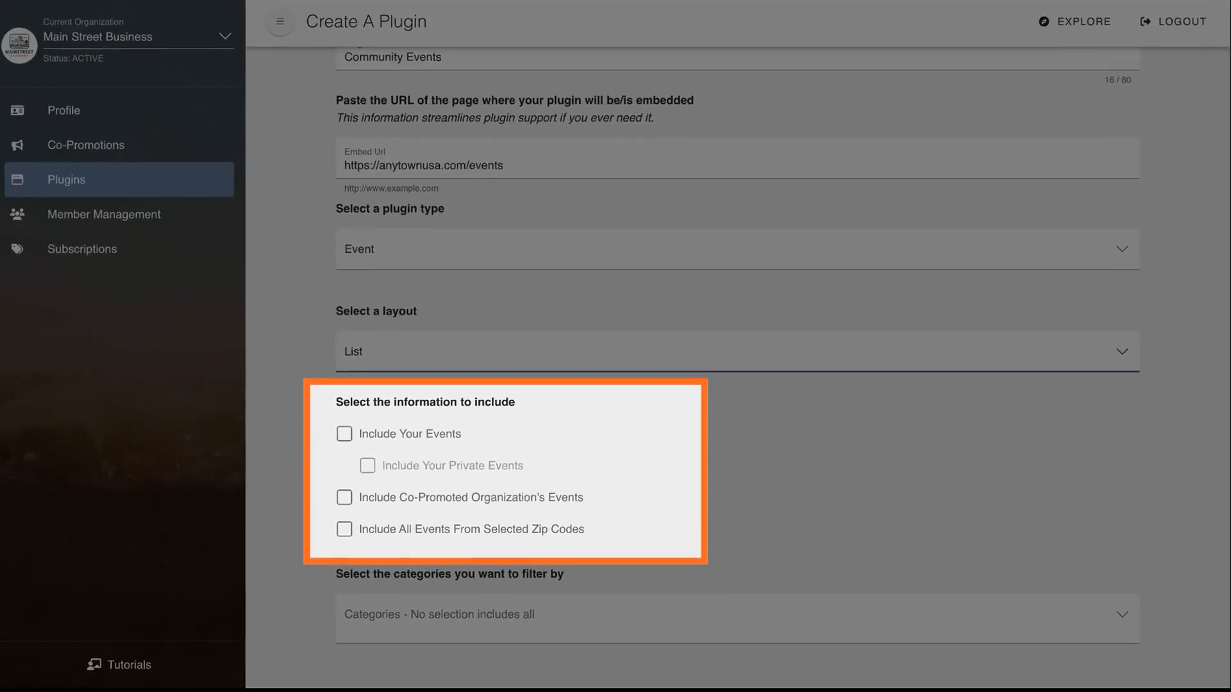
- Include all events from the selected zip codes, such as 46012 and 46040, and review the List layout preview
{"action": "left_click", "coordinate": [249, 472]}
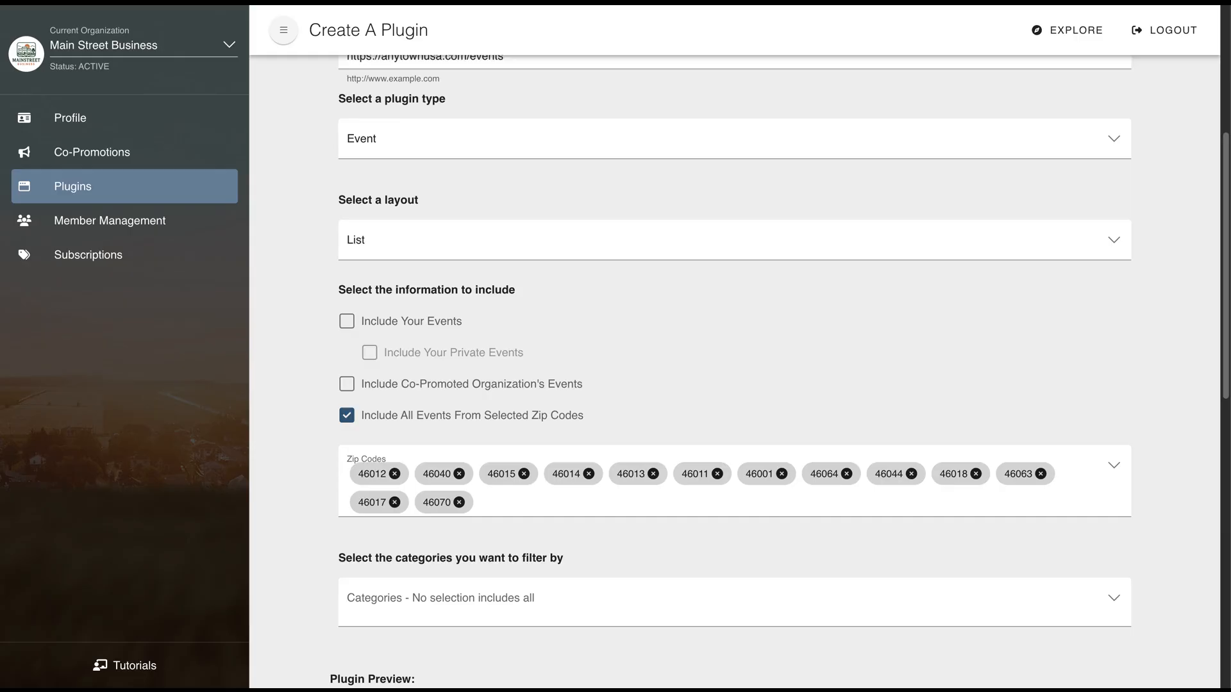
{"action": "scroll", "coordinate": [1165, 382], "scroll_direction": "down", "scroll_amount": 6}
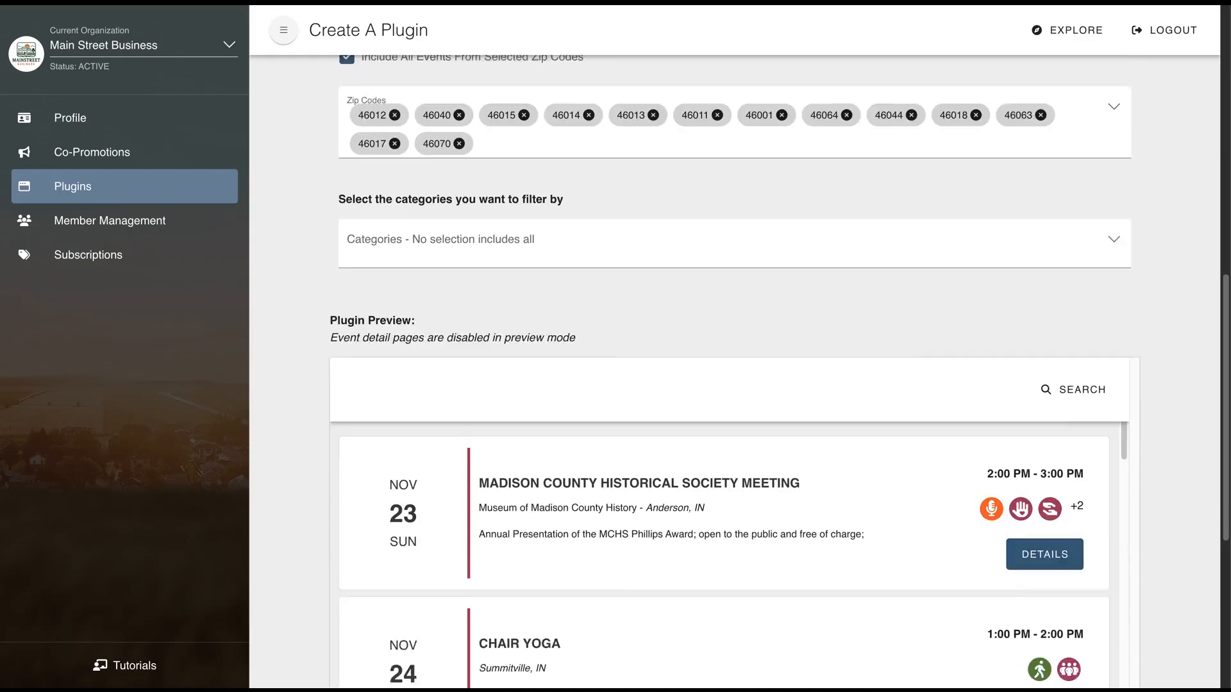
{"action": "scroll", "coordinate": [1165, 382], "scroll_direction": "down", "scroll_amount": 3}
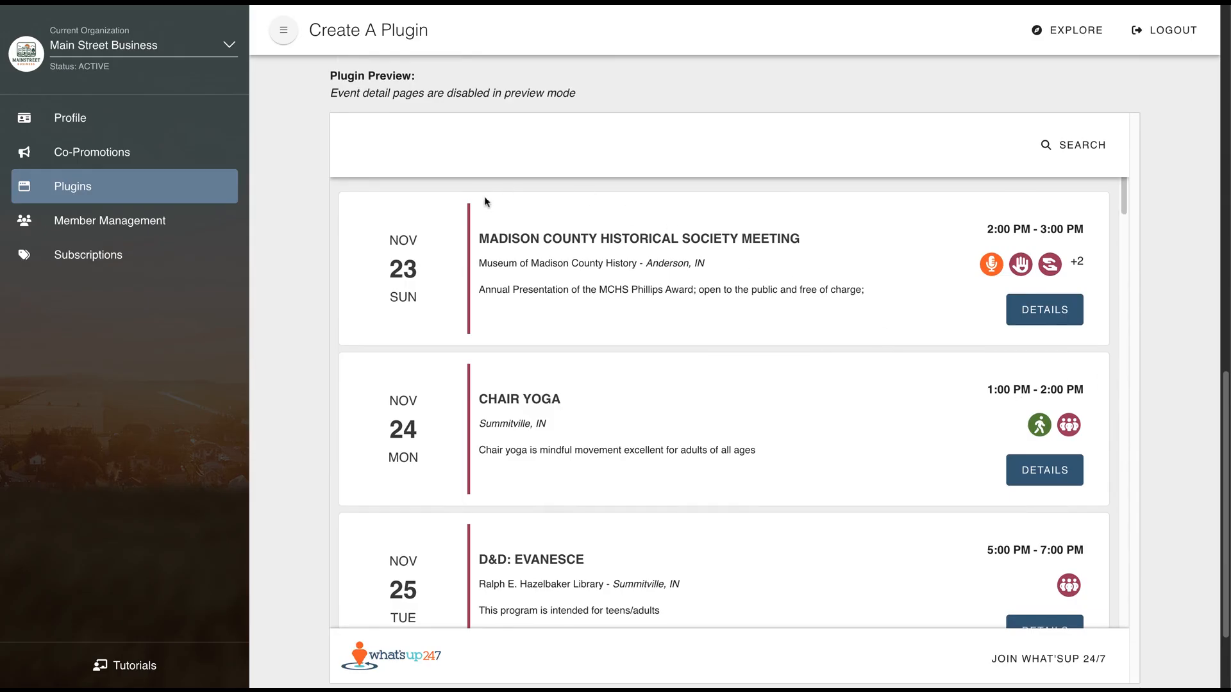
- Switch the plugin layout to Calendar and review the preview
{"action": "left_click", "coordinate": [494, 558]}
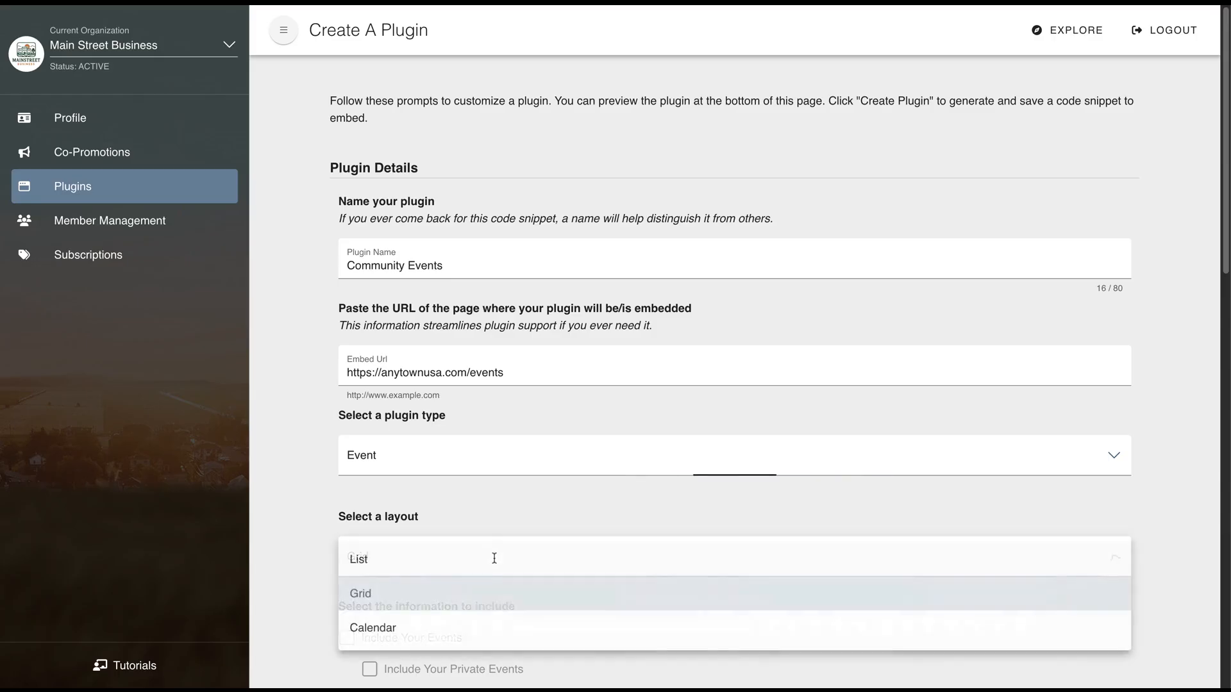
{"action": "left_click", "coordinate": [491, 631]}
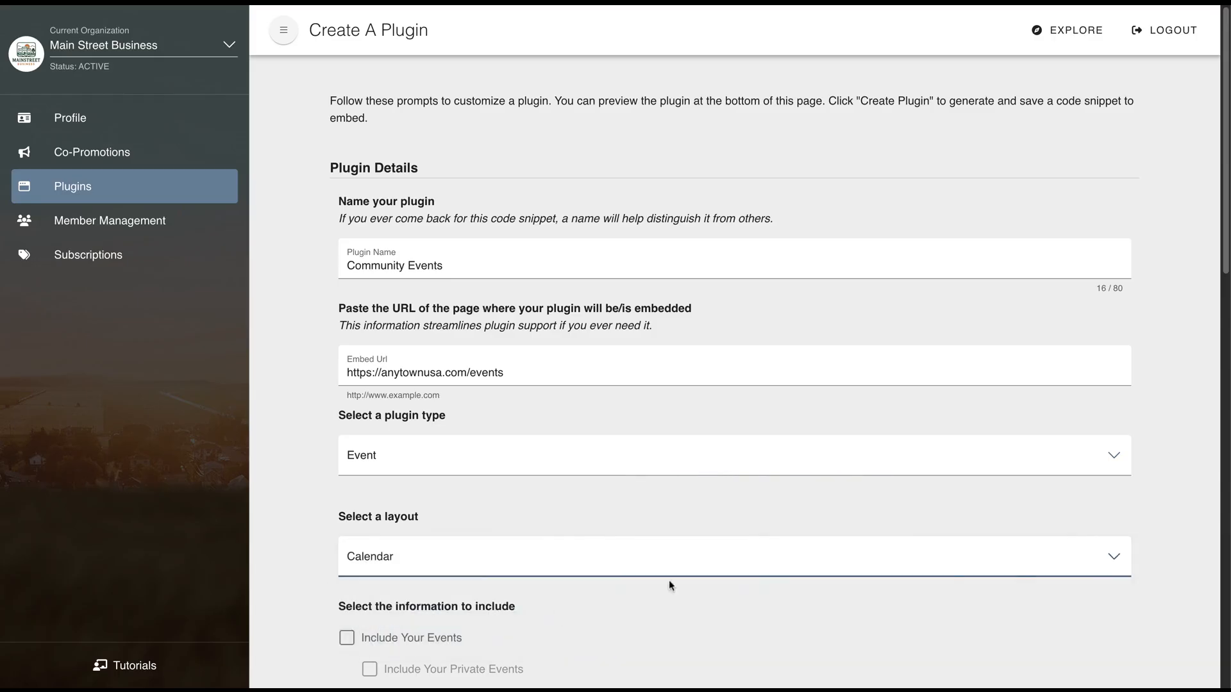
{"action": "scroll", "coordinate": [1164, 545], "scroll_direction": "down", "scroll_amount": 15}
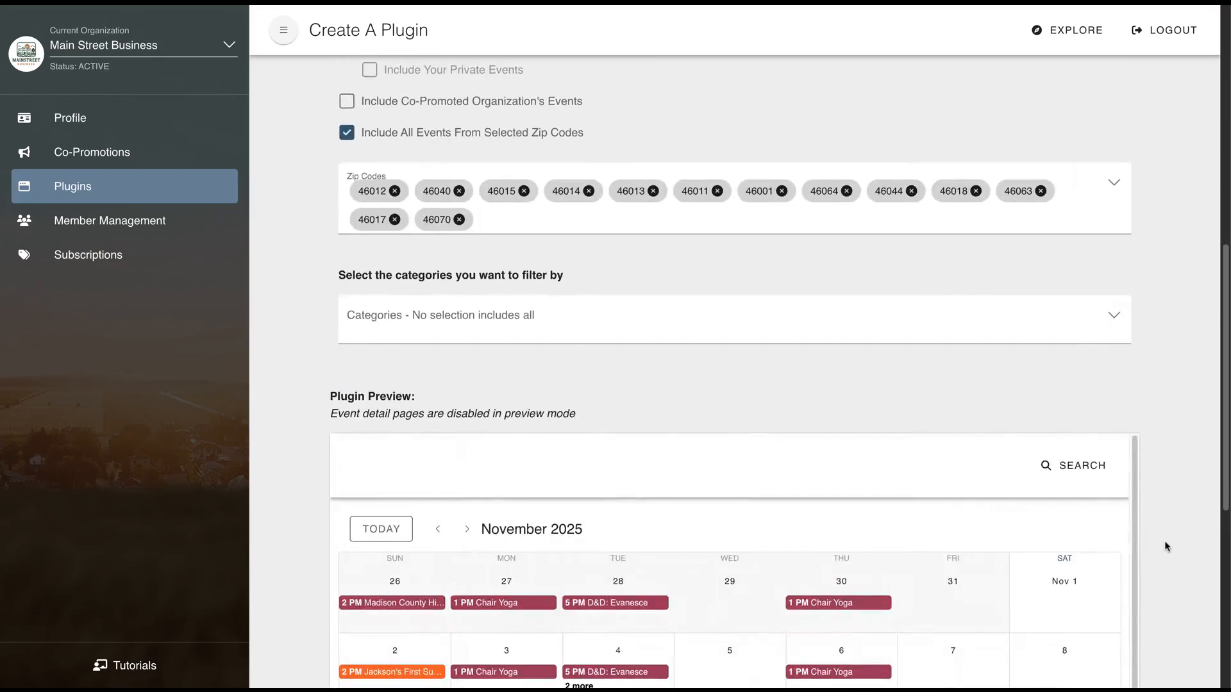
{"action": "scroll", "coordinate": [979, 456], "scroll_direction": "up", "scroll_amount": 1}
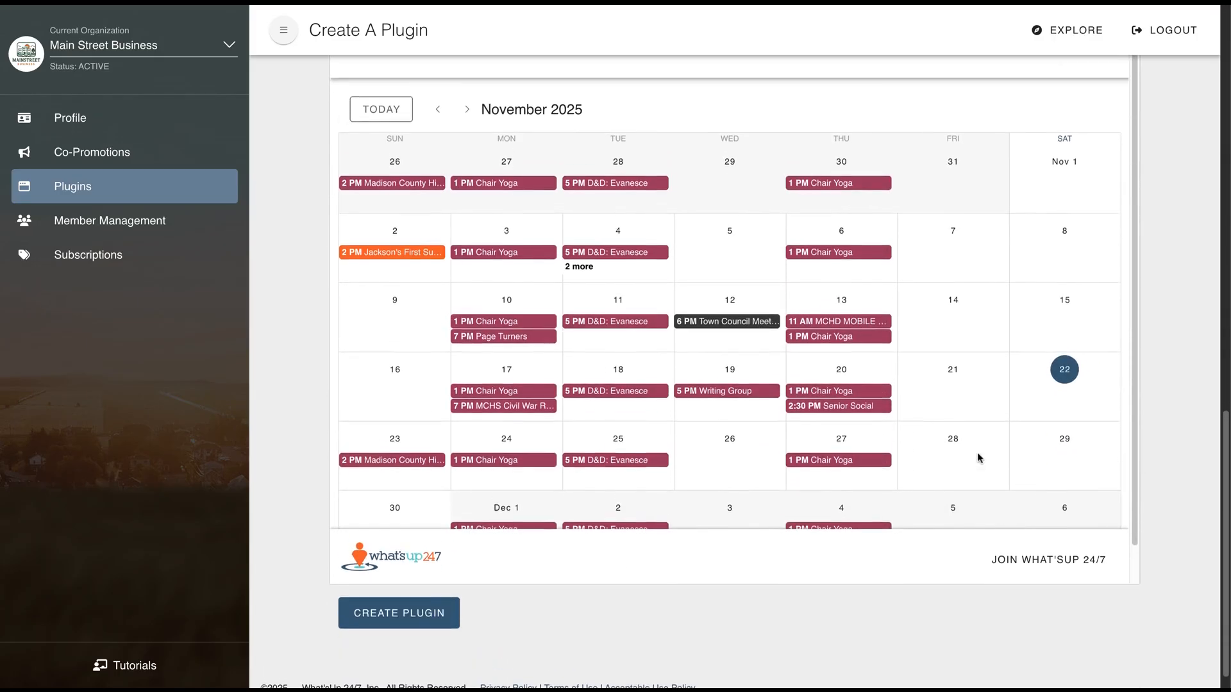
- Set the plugin layout to Grid and review the event cards in the preview
{"action": "scroll", "coordinate": [1177, 401], "scroll_direction": "up", "scroll_amount": 15}
{"action": "left_click", "coordinate": [503, 463]}
{"action": "left_click", "coordinate": [502, 497]}
{"action": "scroll", "coordinate": [1179, 493], "scroll_direction": "down", "scroll_amount": 10}
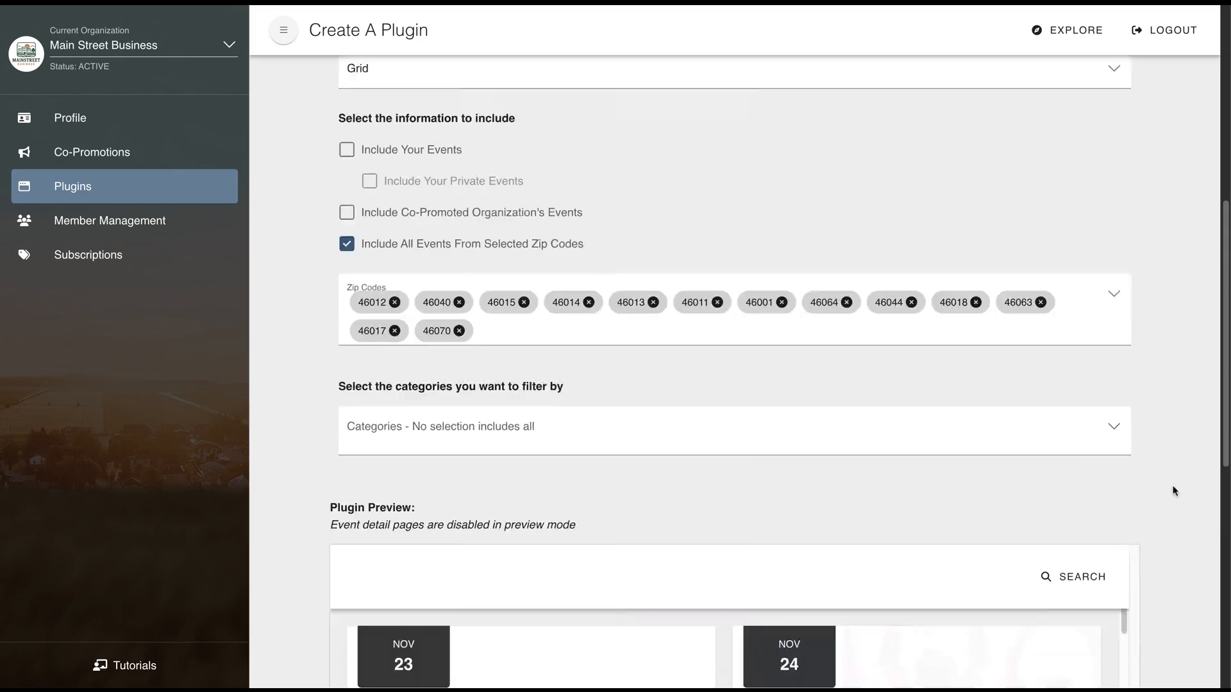
{"action": "scroll", "coordinate": [935, 502], "scroll_direction": "down", "scroll_amount": 20}
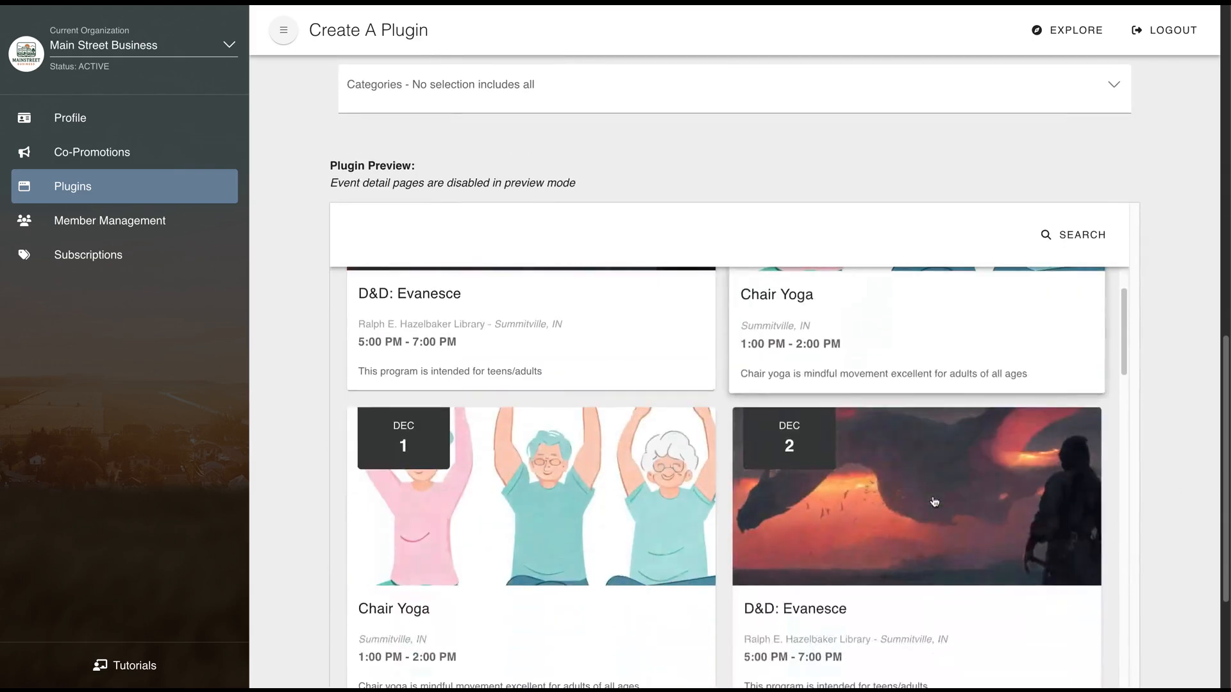
{"action": "scroll", "coordinate": [935, 503], "scroll_direction": "up", "scroll_amount": 4}
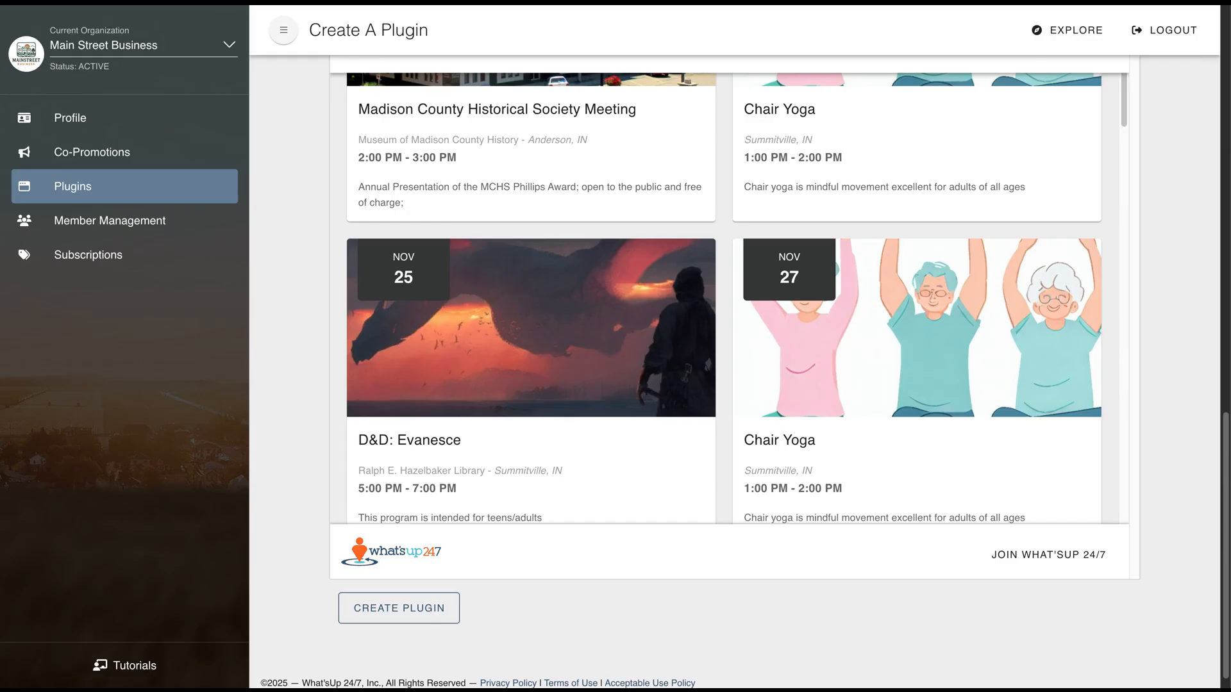
- Create the Community Events plugin and copy its generated HTML embed code
{"action": "left_click", "coordinate": [423, 604]}
{"action": "scroll", "coordinate": [479, 569], "scroll_direction": "down", "scroll_amount": 3}
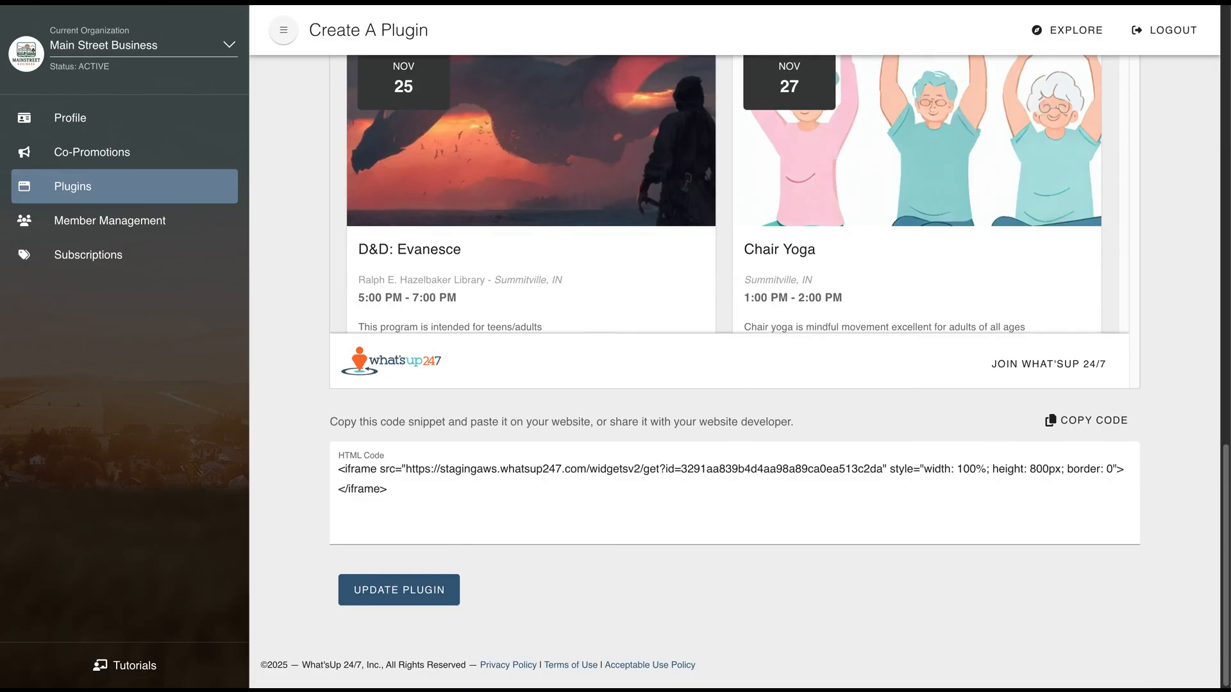
{"action": "left_click", "coordinate": [1086, 421]}
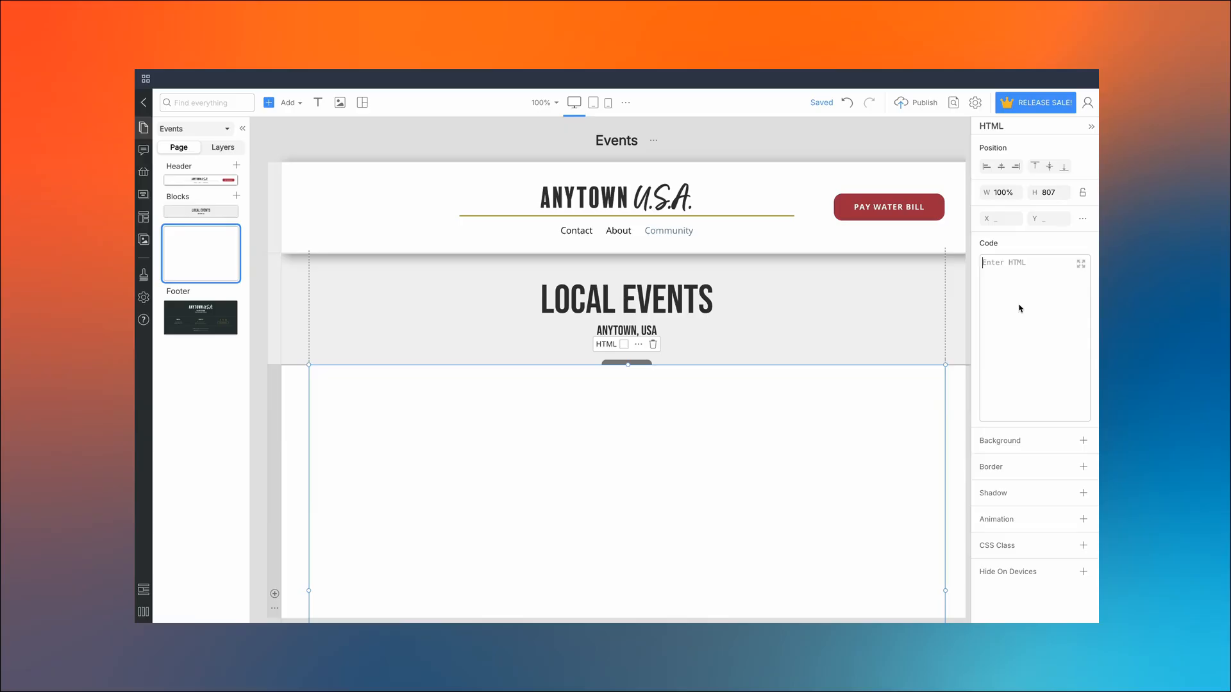
- Switch to the website builder and paste the copied iframe code into the HTML element under Local Events on the Events page
{"action": "type", "text": "<iframe src=\"https://stagingaws.whatsup247.com/widgetsv2/get?id=3291aa839b4d4aa98a89ca0ea513c2da\" style=\"width: 100%; height: 800px; border: 0\"></iframe>"}
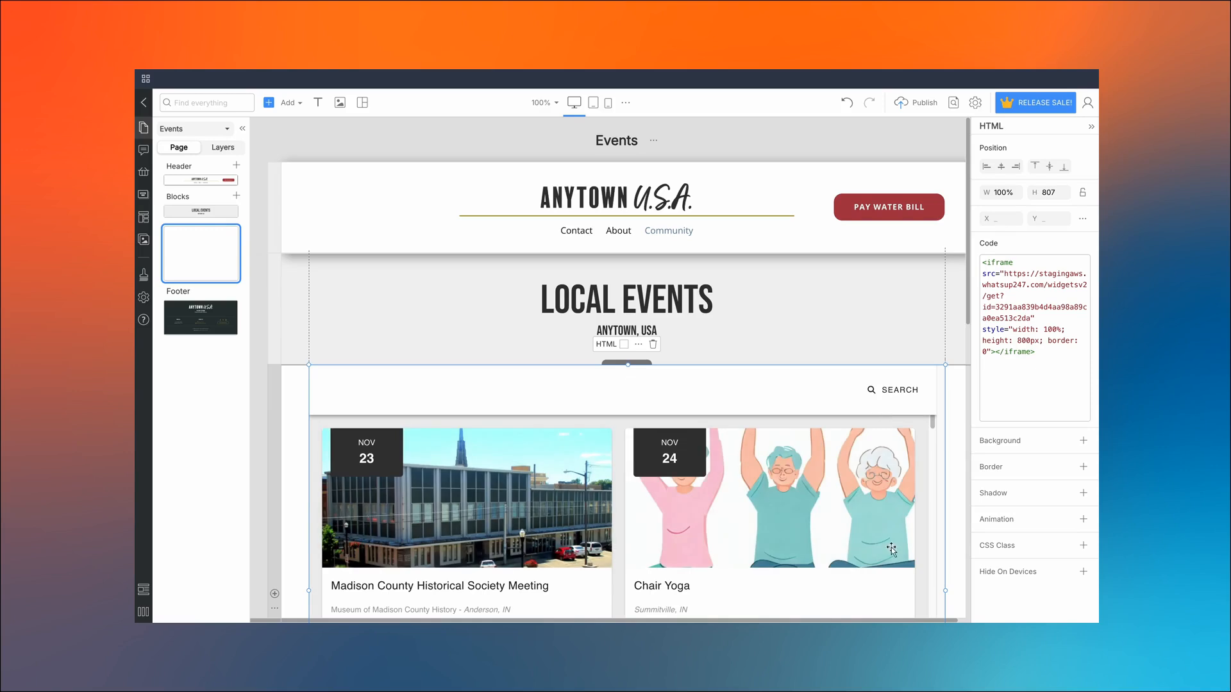
{"action": "scroll", "coordinate": [936, 493], "scroll_direction": "down", "scroll_amount": 1}
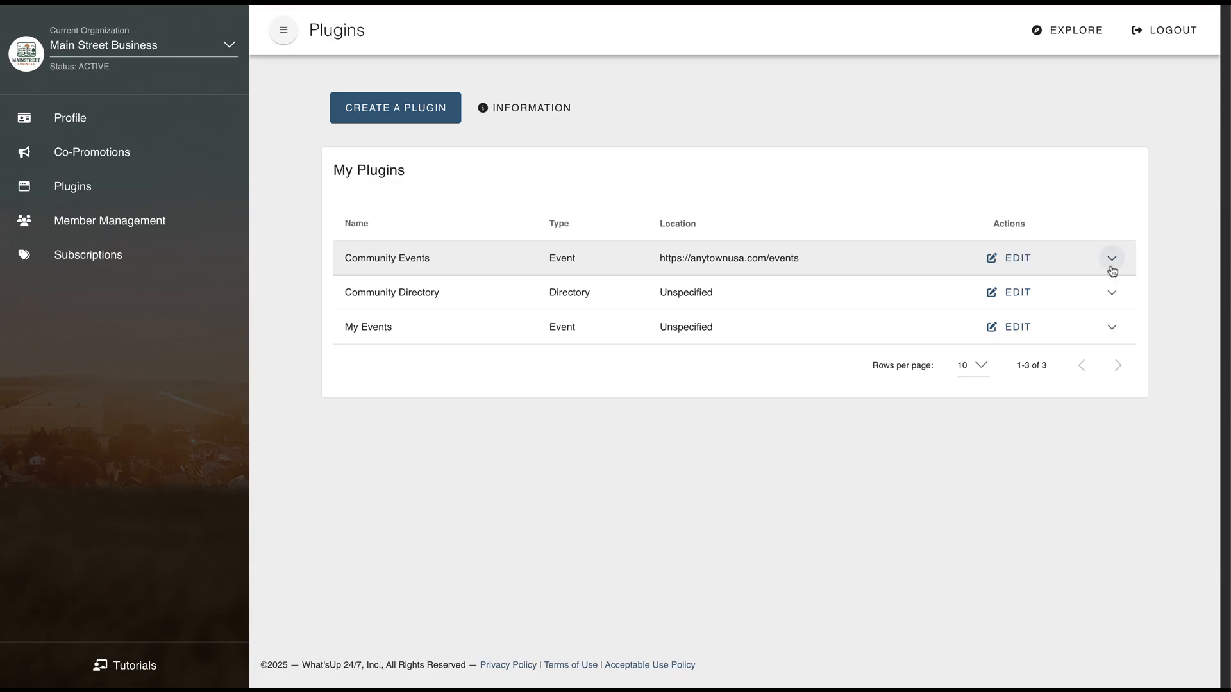
- Look up the saved HTML code of the Community Events plugin in My Plugins, and collapse its row again
{"action": "left_click", "coordinate": [1113, 269]}
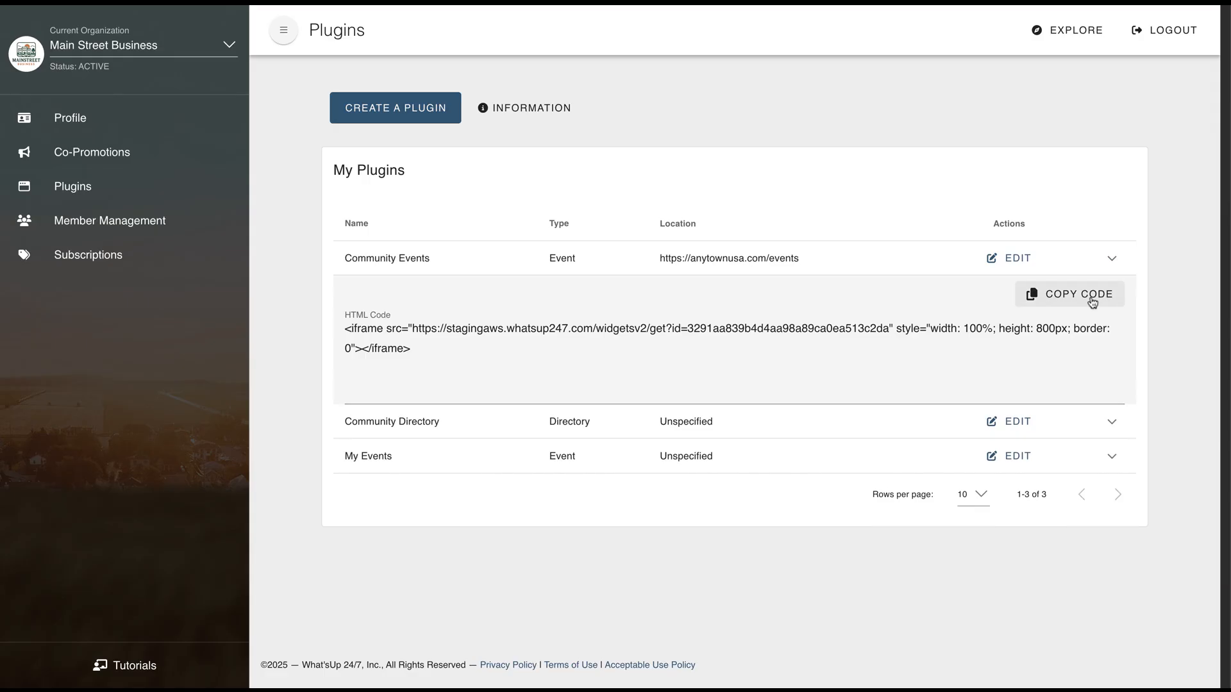
{"action": "left_click", "coordinate": [1113, 259]}
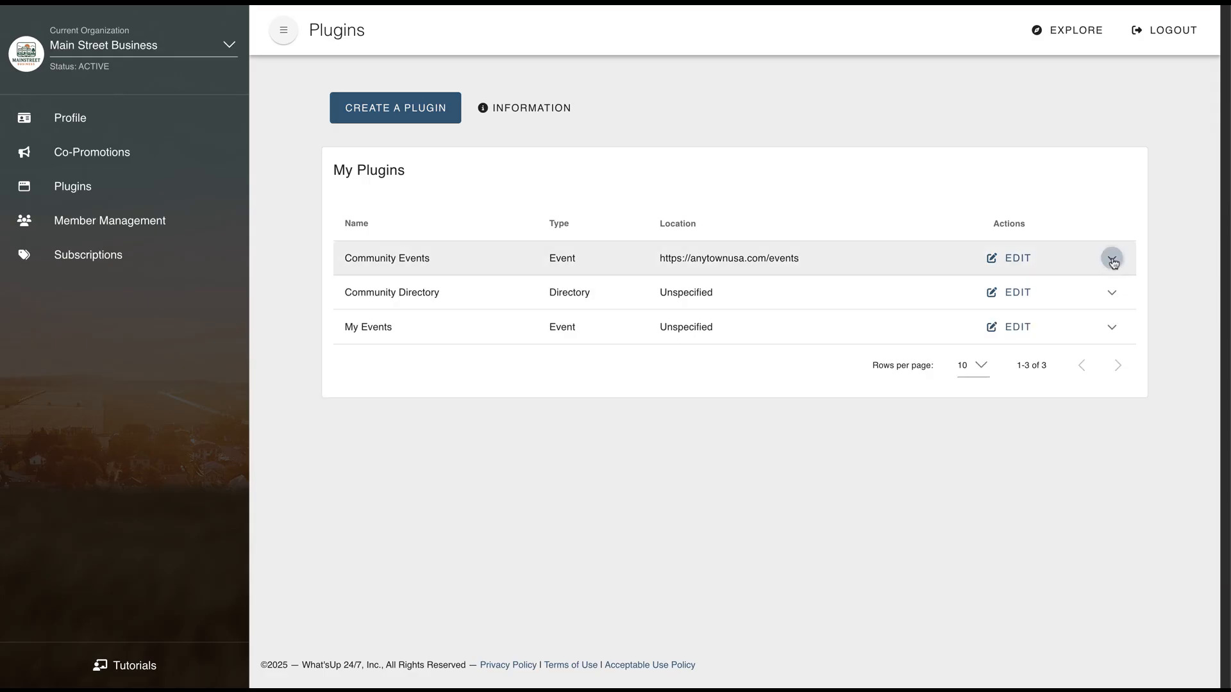
- Open the Community Events plugin for editing and also include your own events and co-promoted organizations' events
{"action": "left_click", "coordinate": [1019, 264]}
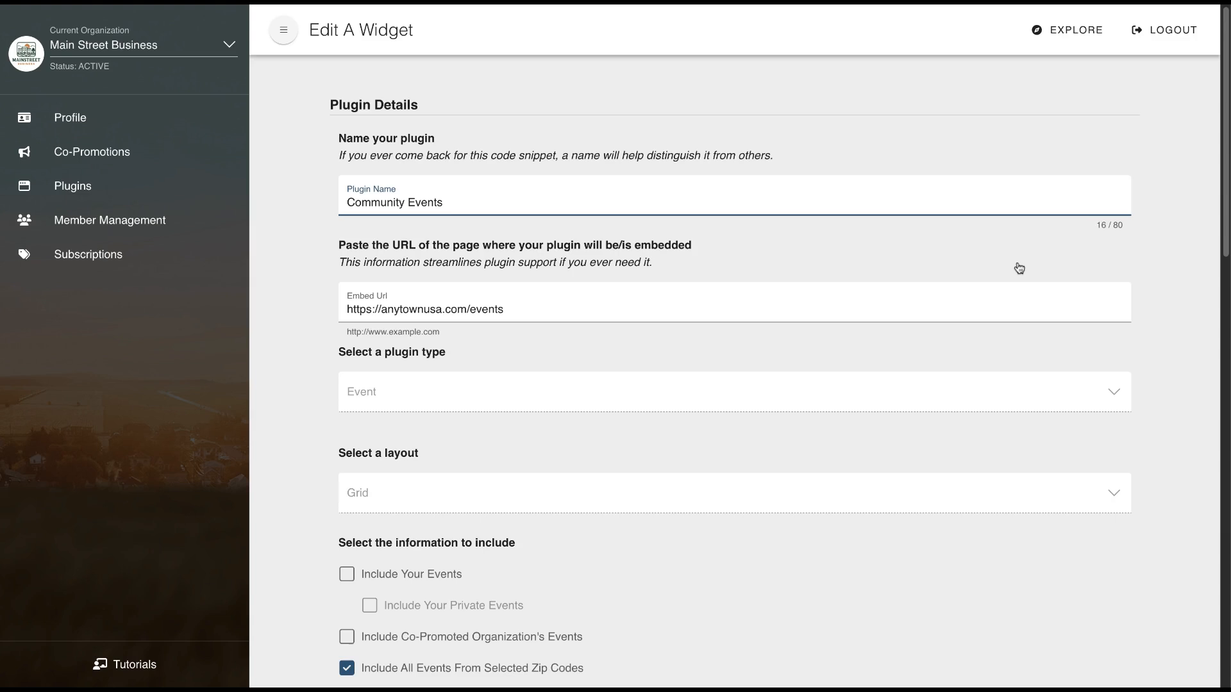
{"action": "scroll", "coordinate": [1210, 391], "scroll_direction": "down", "scroll_amount": 3}
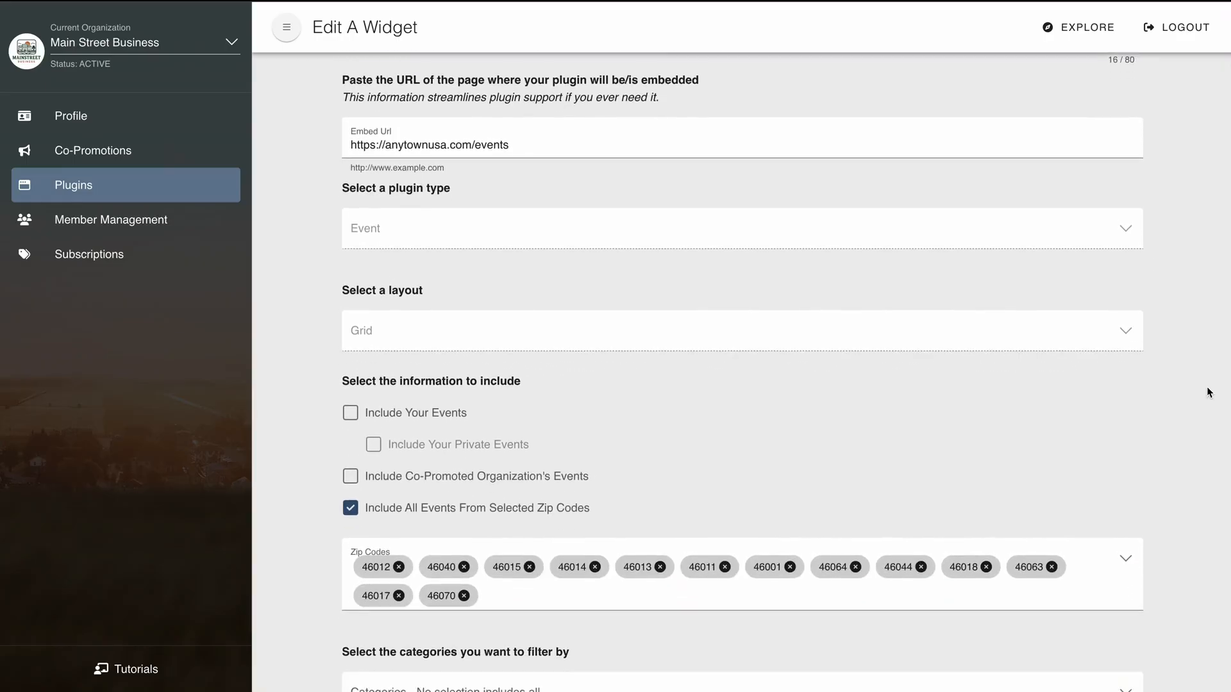
{"action": "scroll", "coordinate": [1210, 392], "scroll_direction": "down", "scroll_amount": 1}
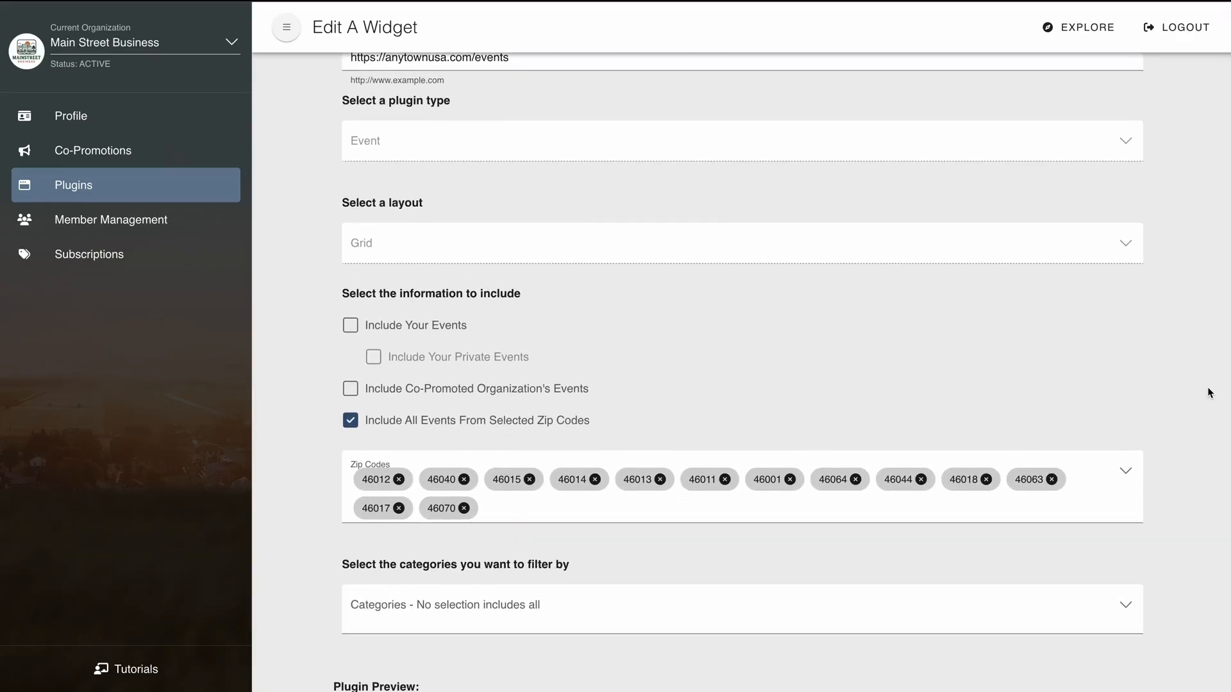
{"action": "scroll", "coordinate": [1209, 393], "scroll_direction": "down", "scroll_amount": 1}
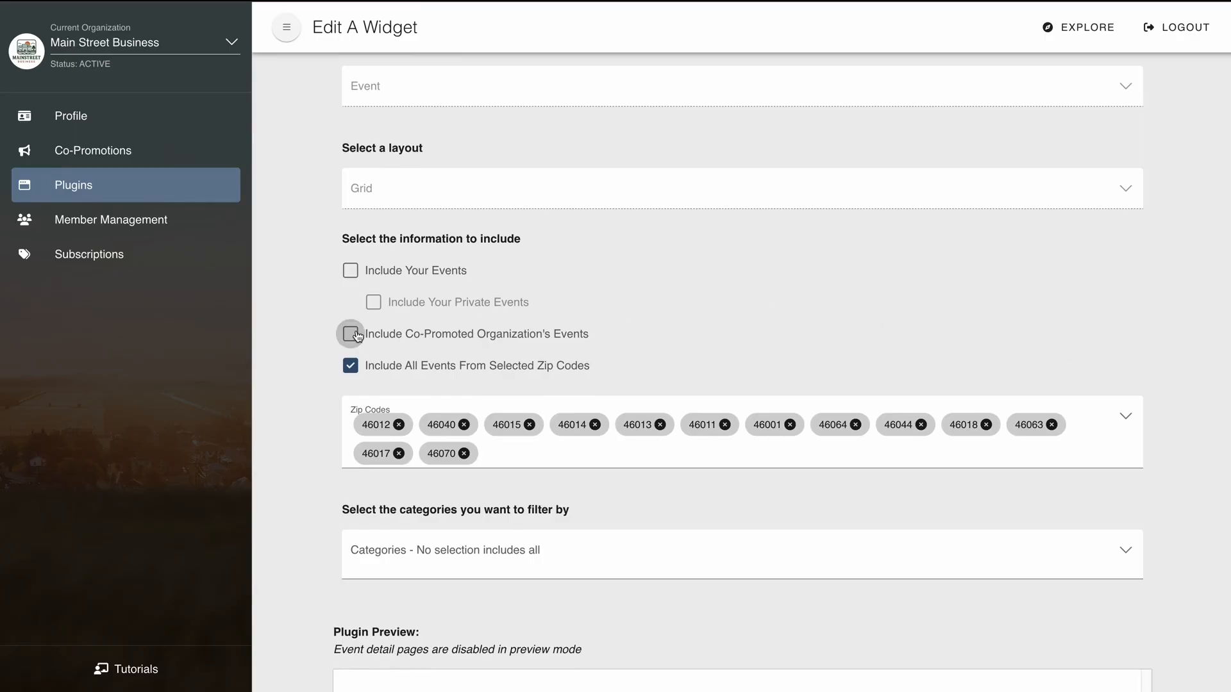
{"action": "left_click", "coordinate": [357, 336]}
{"action": "left_click", "coordinate": [349, 274]}
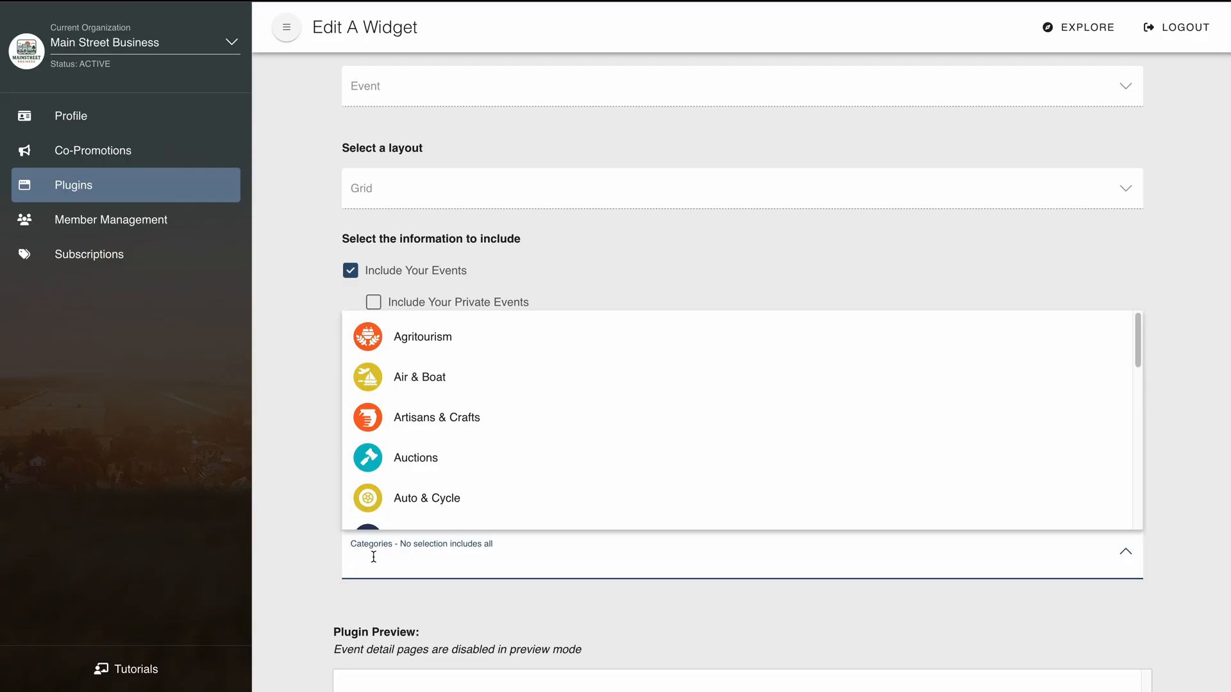
- Leave the category filter without a selection and update the plugin
{"action": "left_click", "coordinate": [279, 557]}
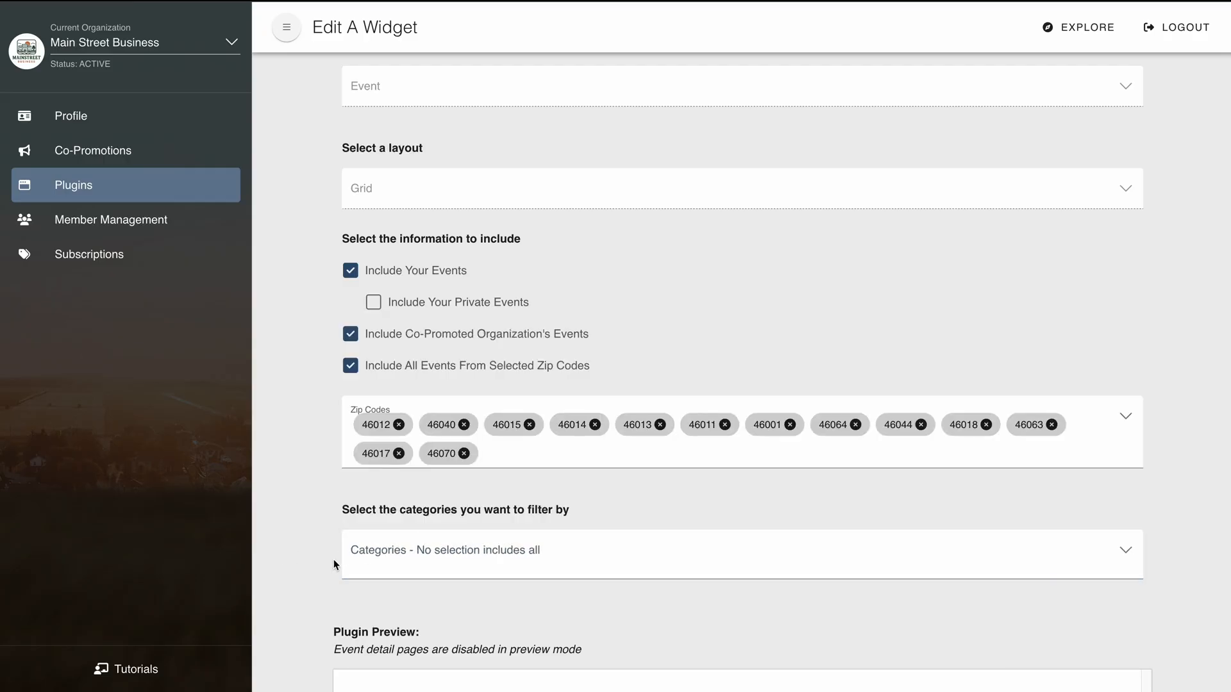
{"action": "scroll", "coordinate": [334, 564], "scroll_direction": "down", "scroll_amount": 10}
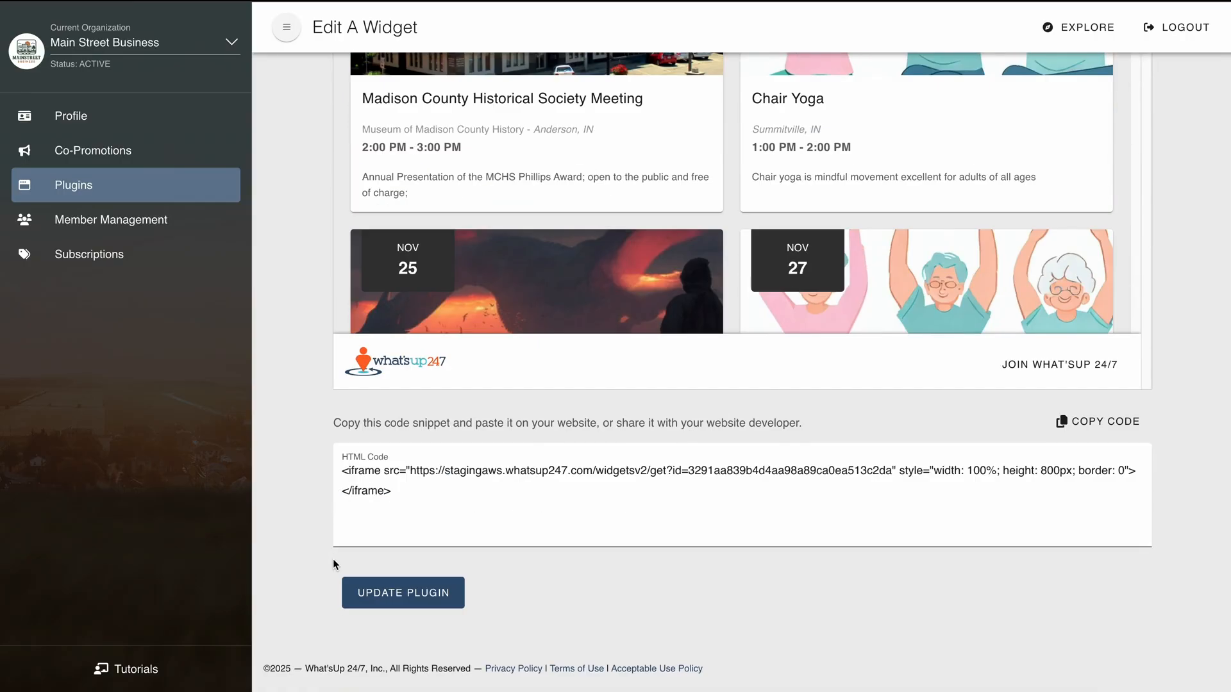
{"action": "left_click", "coordinate": [392, 595]}
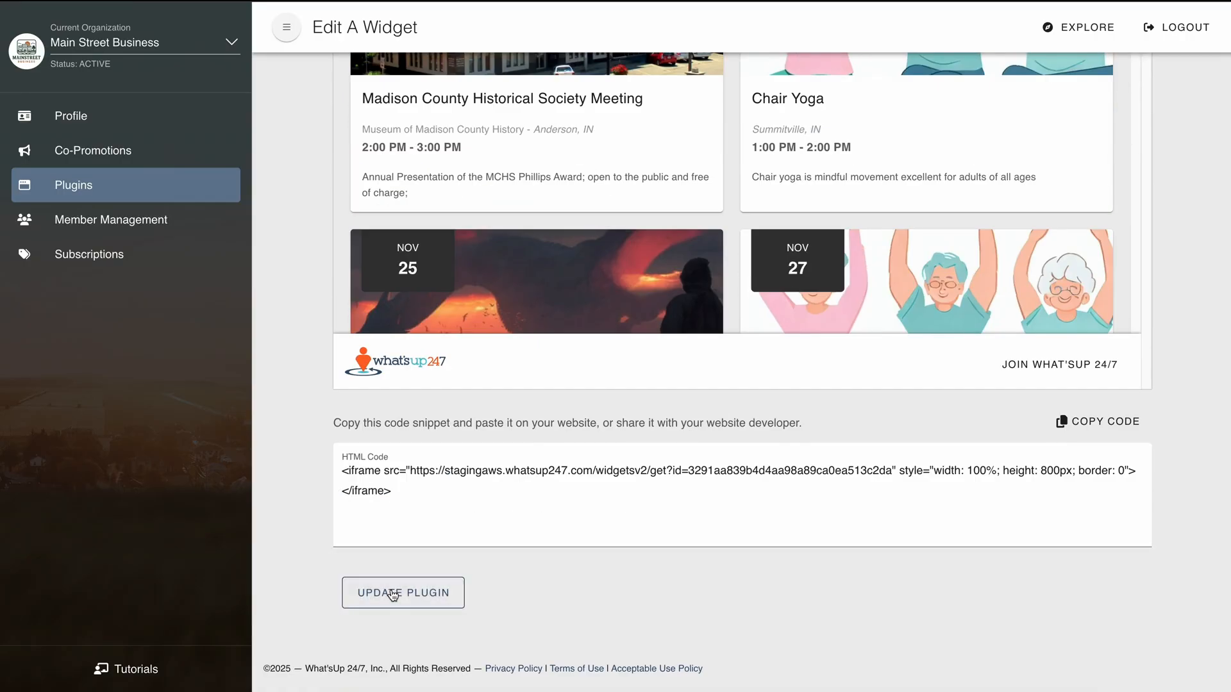